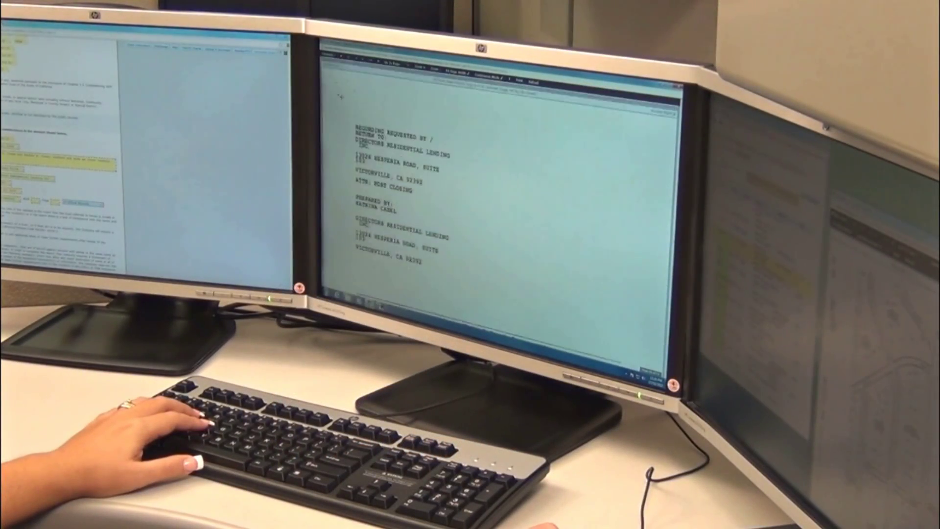
- Scroll through the recorded Deed of Trust pages to review the document
scroll(489, 195, down, 3)
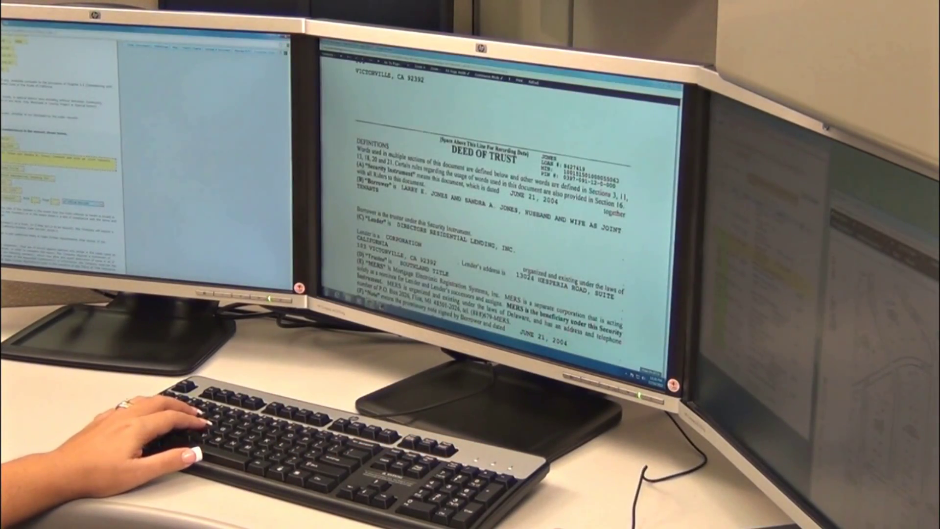
scroll(490, 196, down, 5)
scroll(489, 196, down, 1)
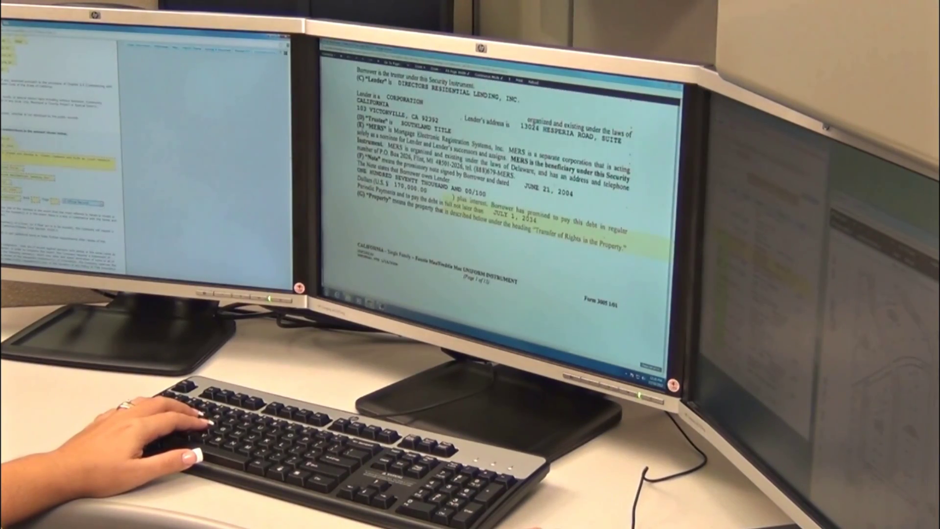
scroll(489, 196, down, 3)
scroll(489, 196, up, 8)
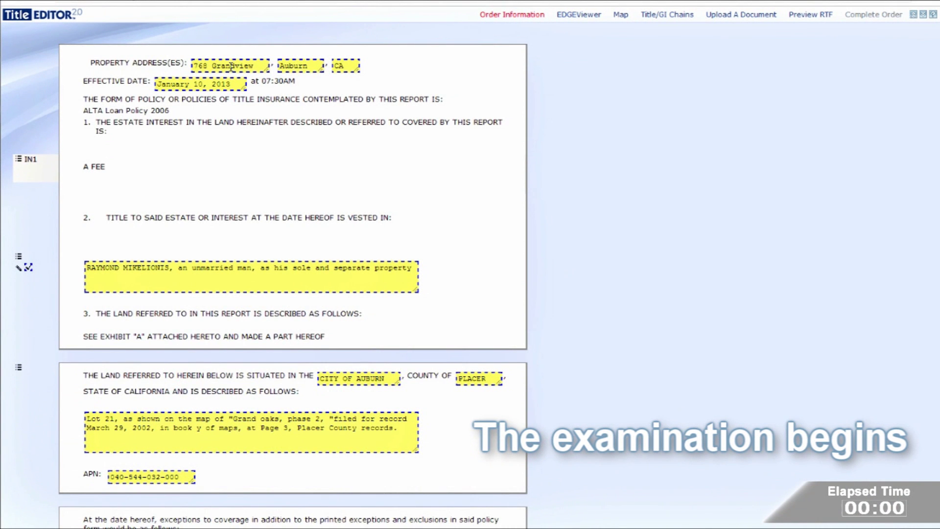
click(232, 66)
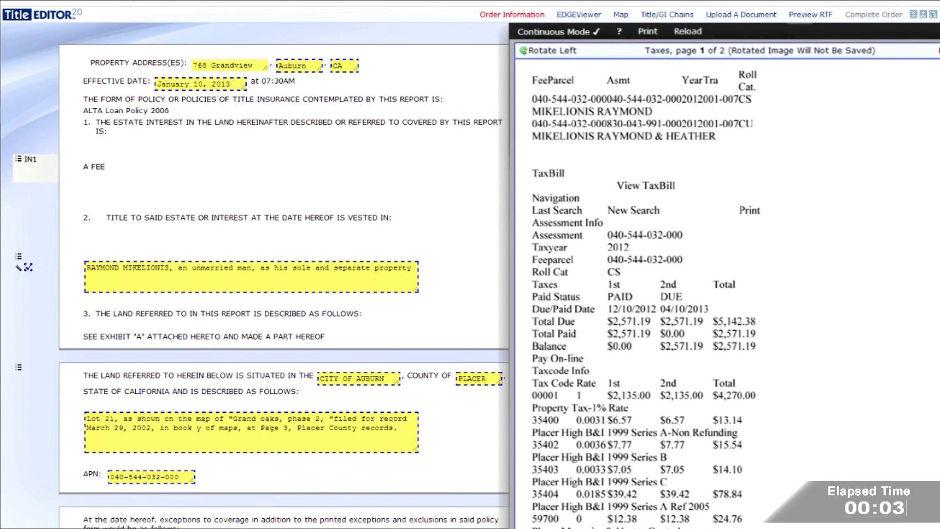
click(293, 65)
click(347, 66)
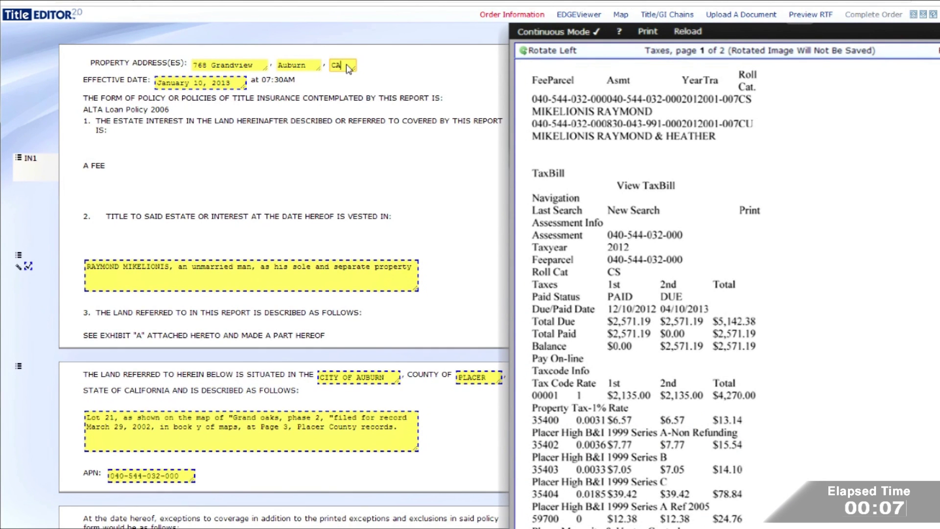
click(207, 82)
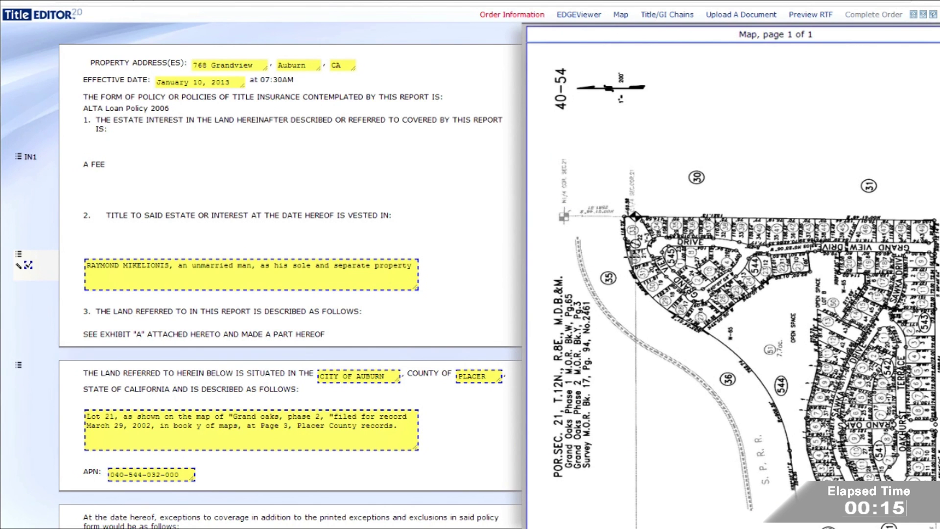
drag(631, 254, 612, 175)
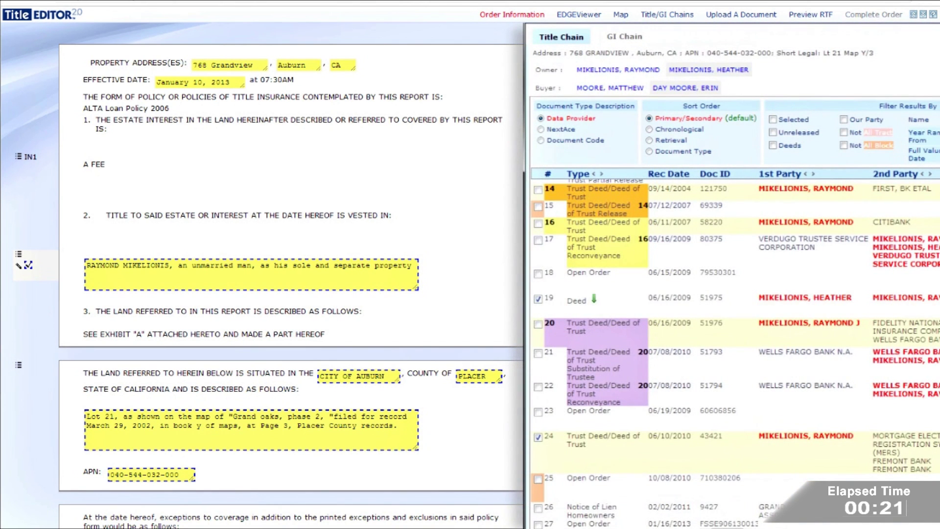
- Review the Title Chain table, then the GI Chain name results for Moore and Day Moore
scroll(735, 343, right, 5)
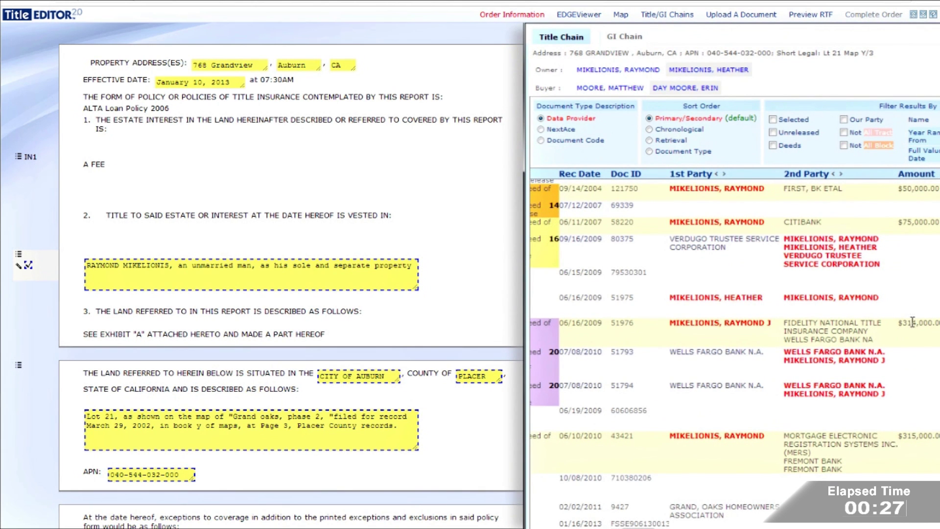
scroll(913, 323, up, 5)
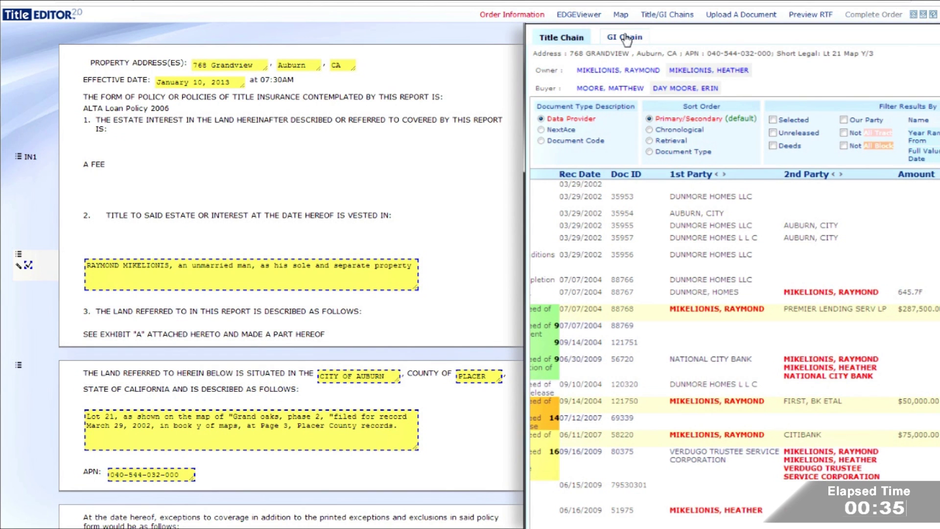
click(626, 38)
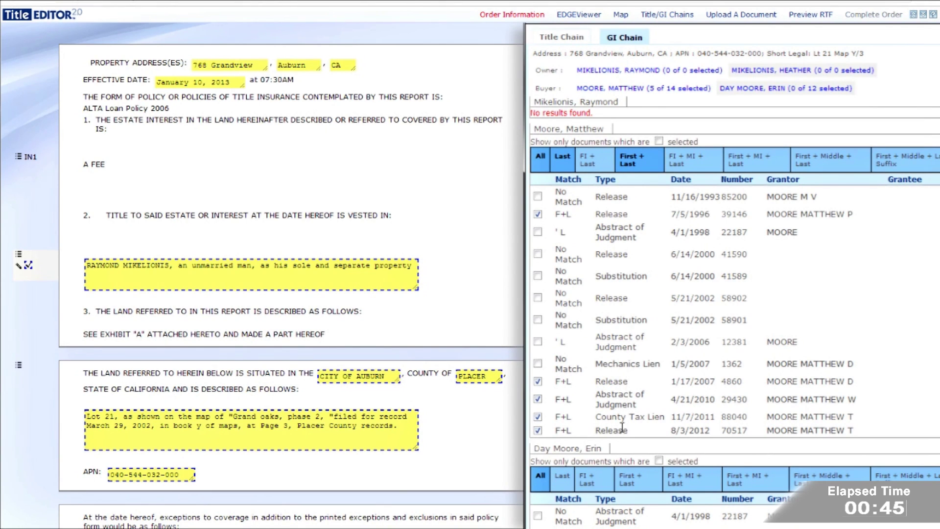
scroll(642, 449, down, 3)
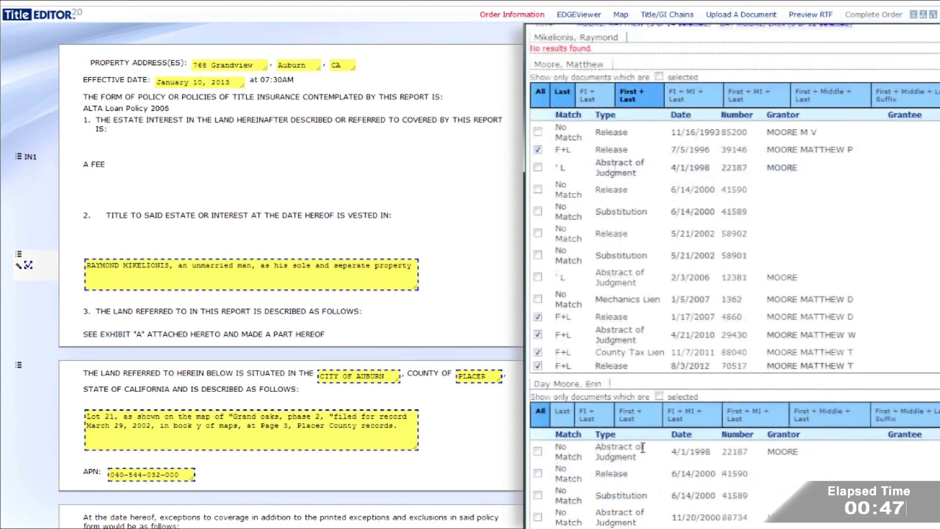
scroll(643, 449, down, 1)
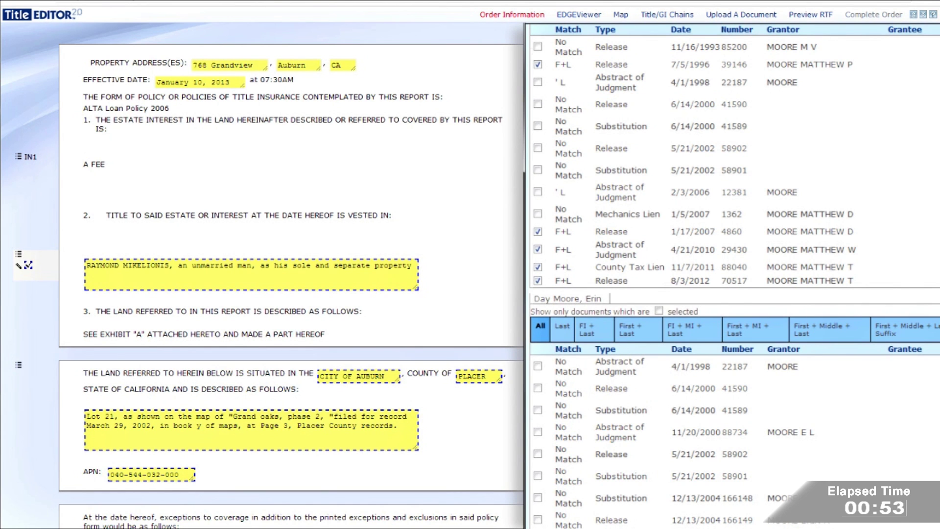
scroll(735, 276, up, 3)
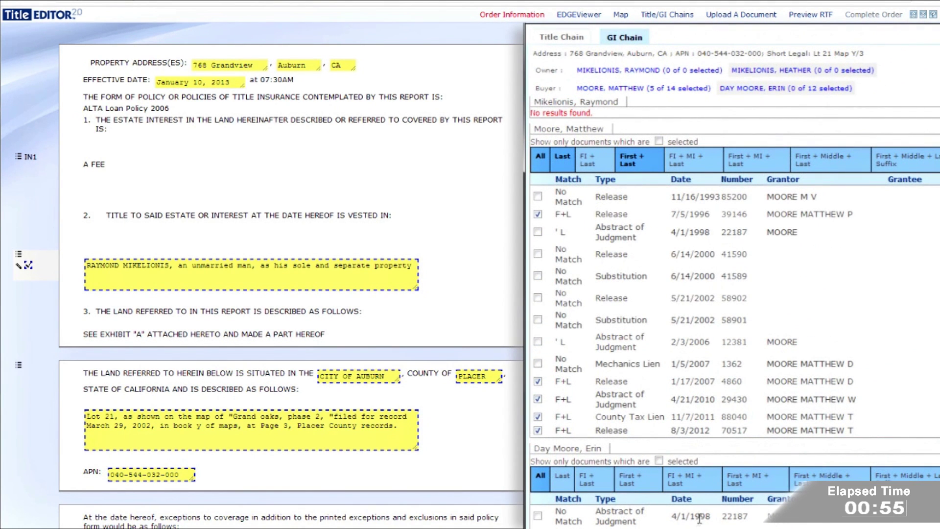
- Read through the TitlePoint chain pages, then check the vesting against grant deed 51975
click(694, 292)
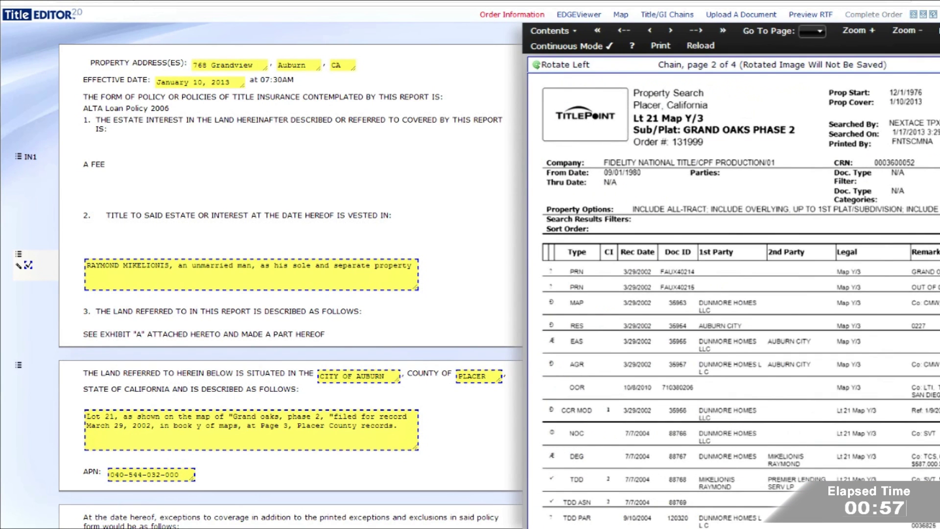
scroll(735, 294, down, 15)
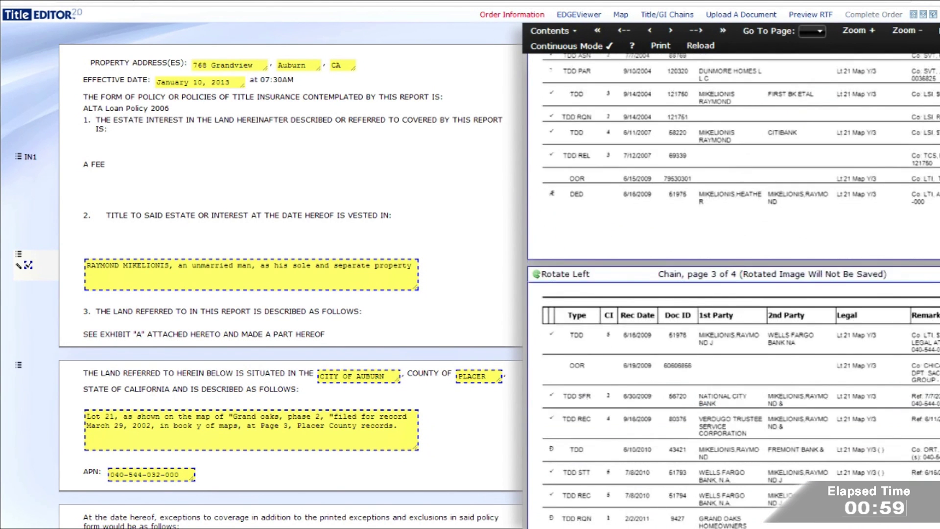
scroll(735, 294, down, 10)
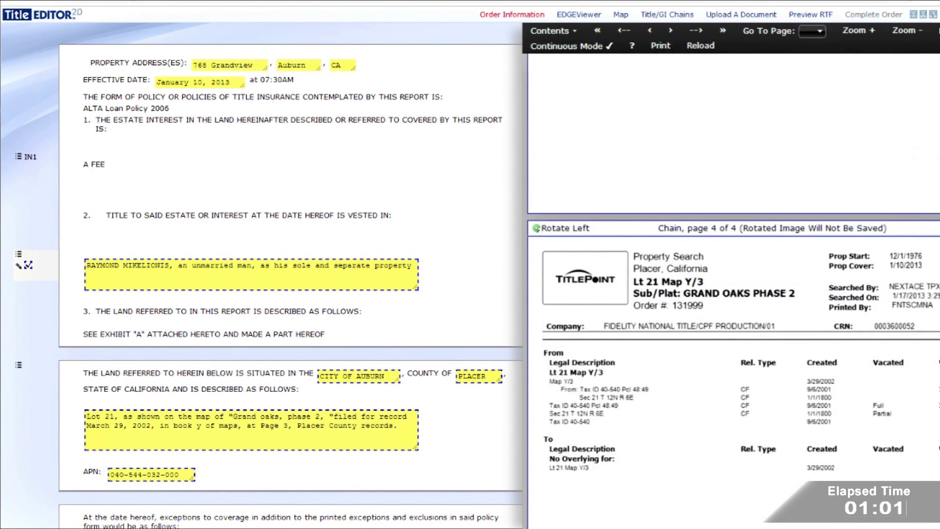
scroll(734, 294, down, 12)
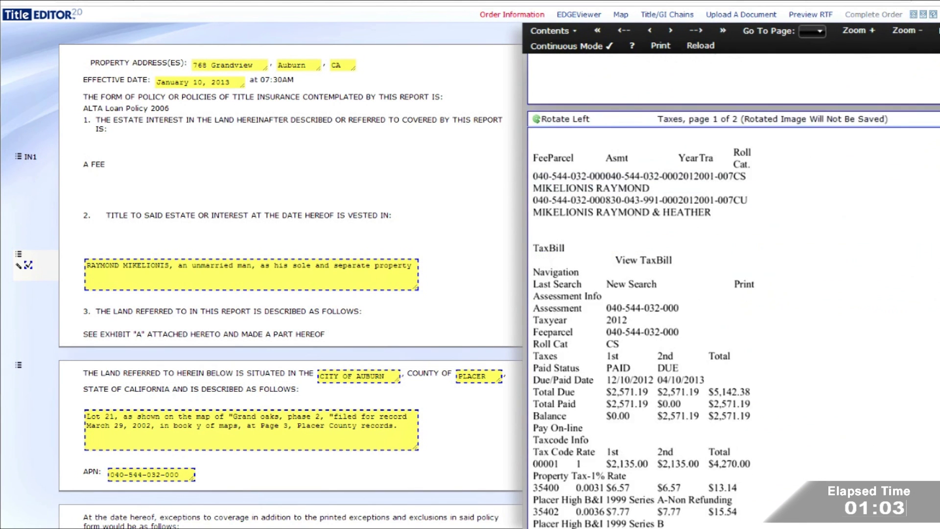
click(152, 265)
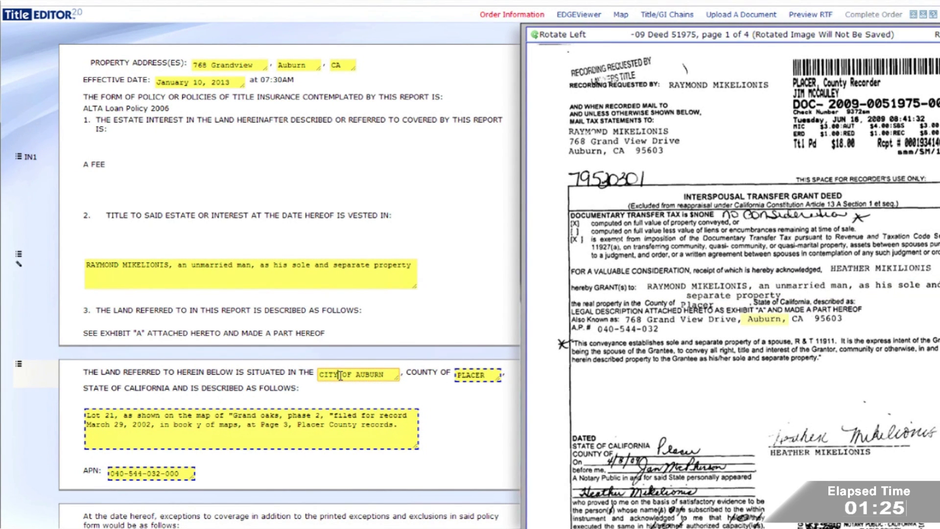
- Capitalize 'book' to 'Book' in the Lot 21 legal description to match Exhibit A
click(207, 418)
scroll(179, 264, down, 3)
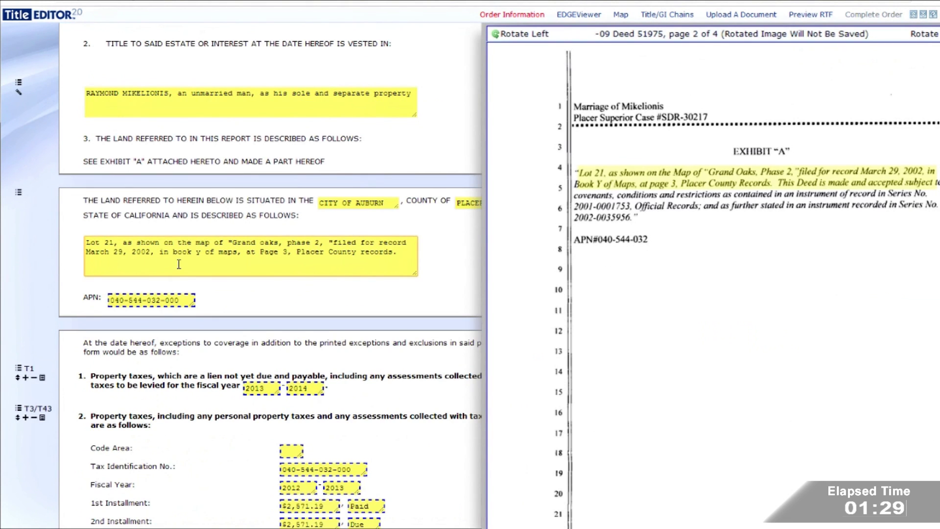
click(177, 253)
scroll(189, 334, up, 2)
key(BackSpace)
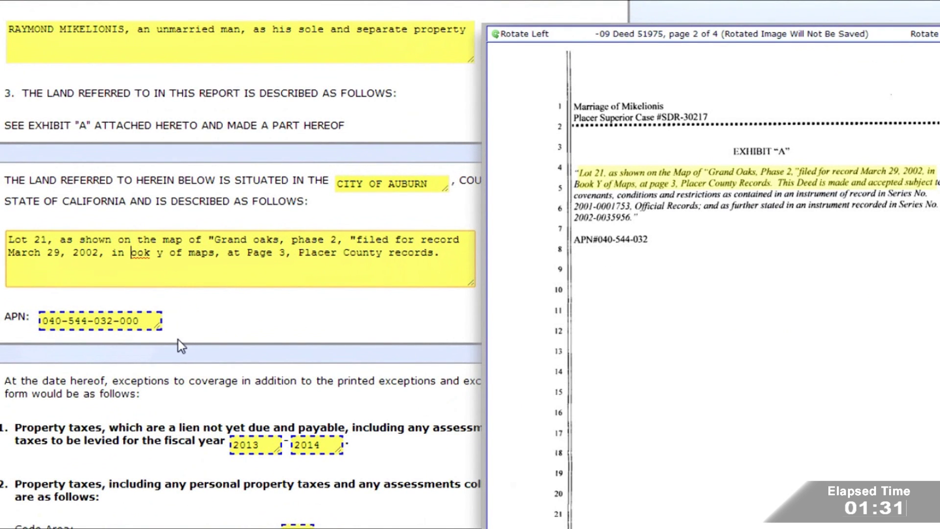
text(B)
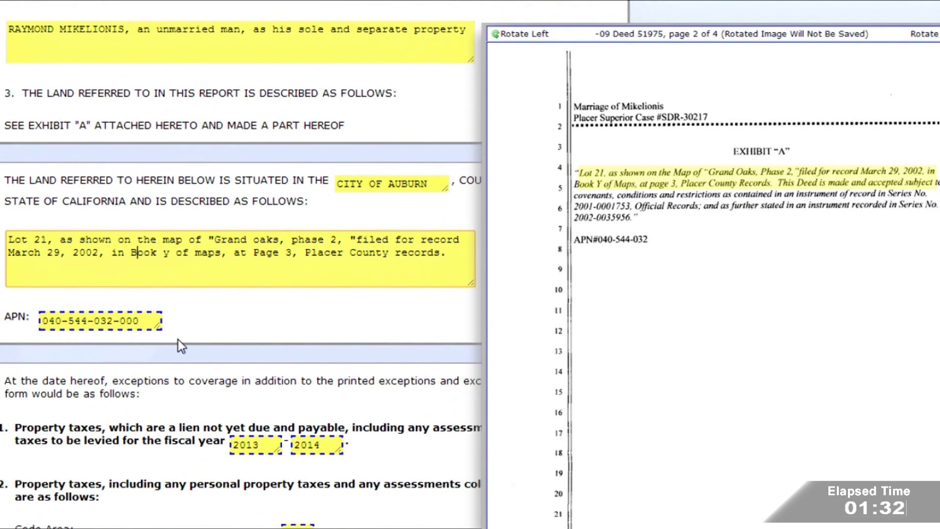
- Capitalize 'y' and 'maps' so the legal description reads 'in Book Y of Maps,'
click(171, 250)
key(Delete)
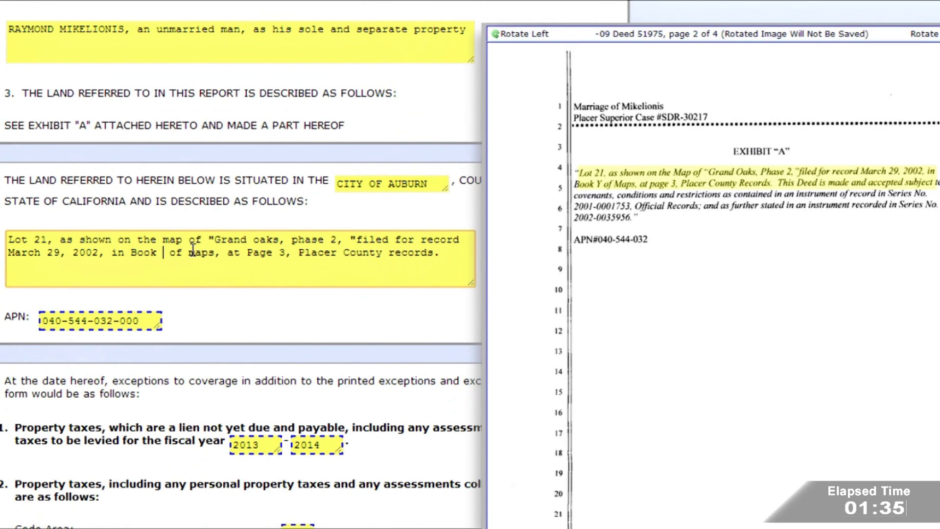
text(Y)
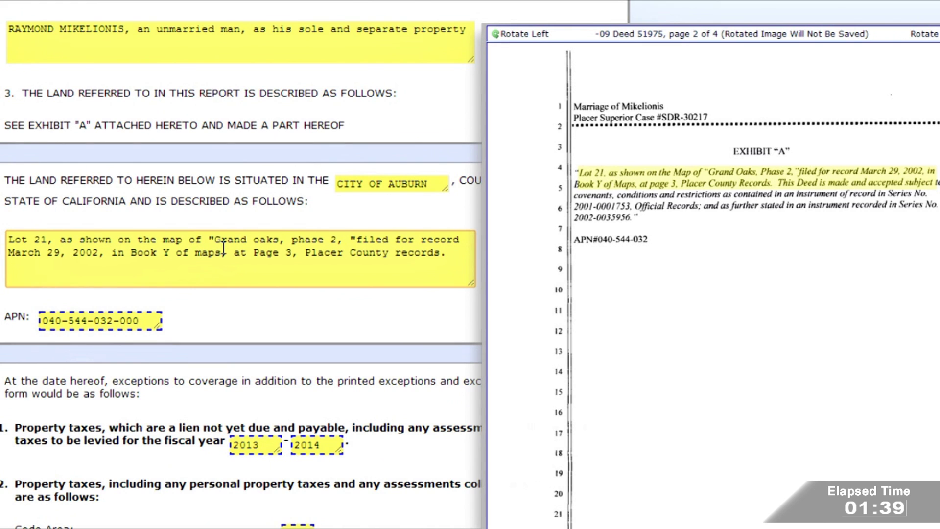
key(Delete)
text(M)
click(103, 318)
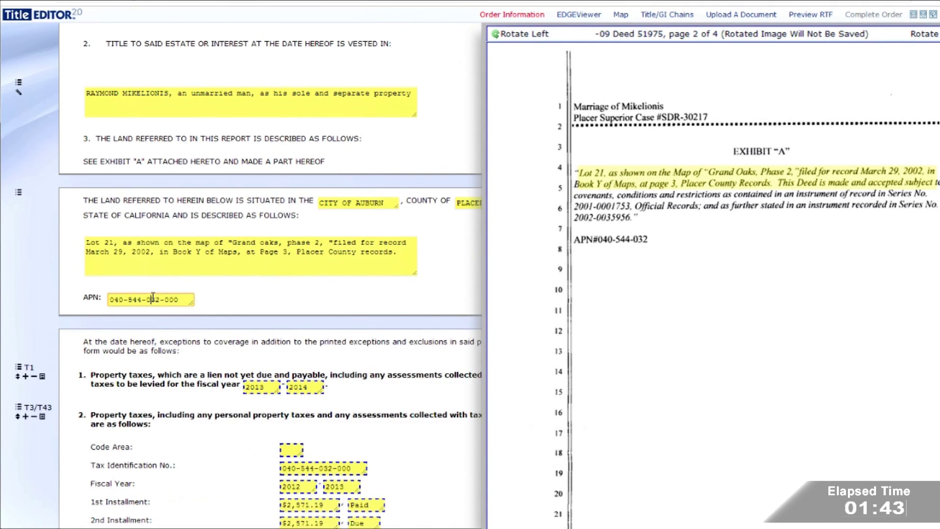
scroll(228, 290, down, 3)
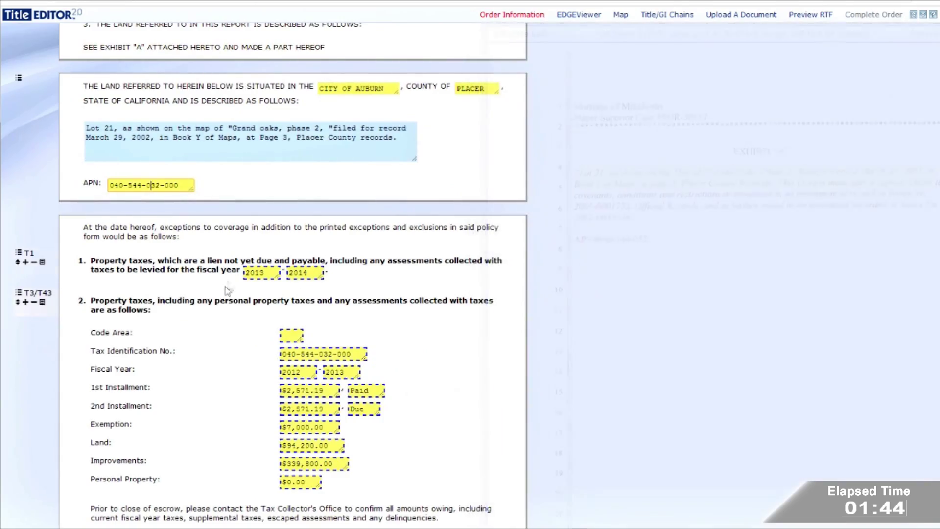
- Verify the 2013 and 2014 fiscal years, Tax ID, both installments, exemption, land, improvements and personal property
click(260, 273)
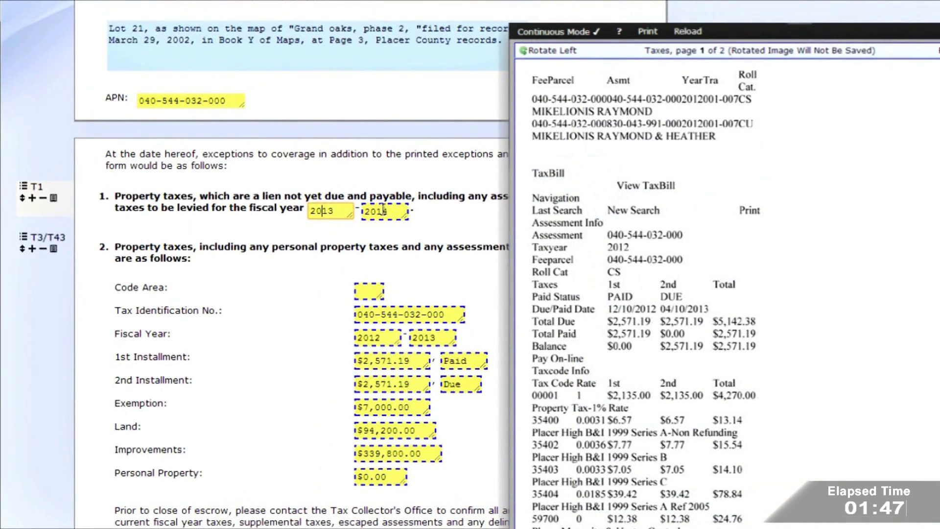
click(400, 215)
scroll(401, 216, down, 4)
click(362, 74)
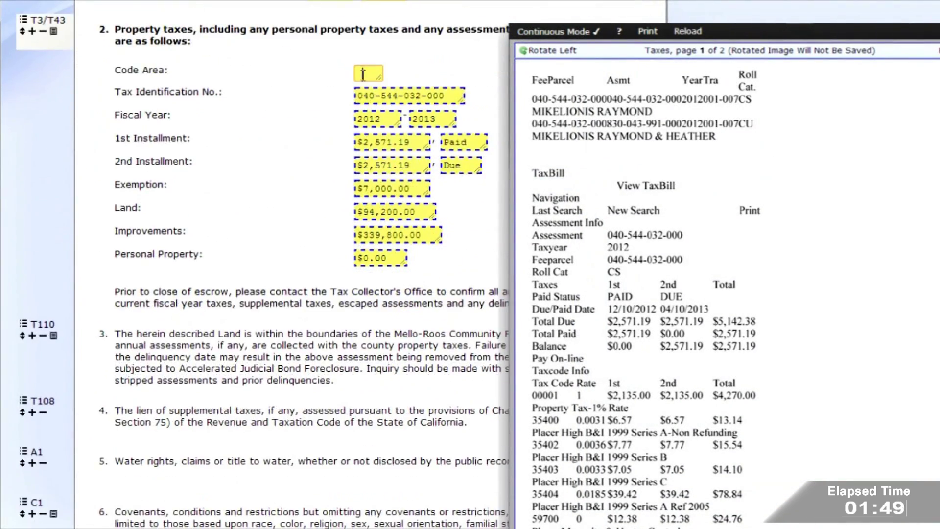
key(Tab)
key(Tab)
key(Tab)
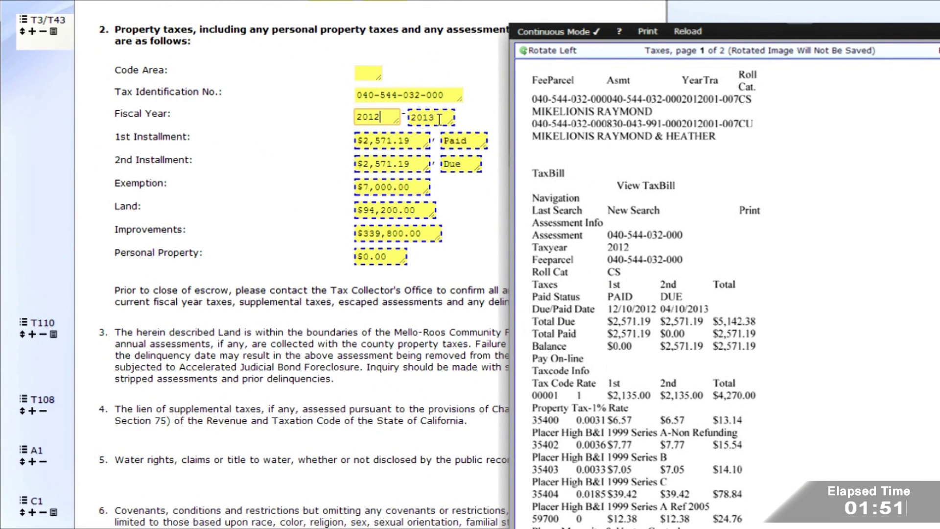
key(Tab)
key(Tab)
key(Tab)
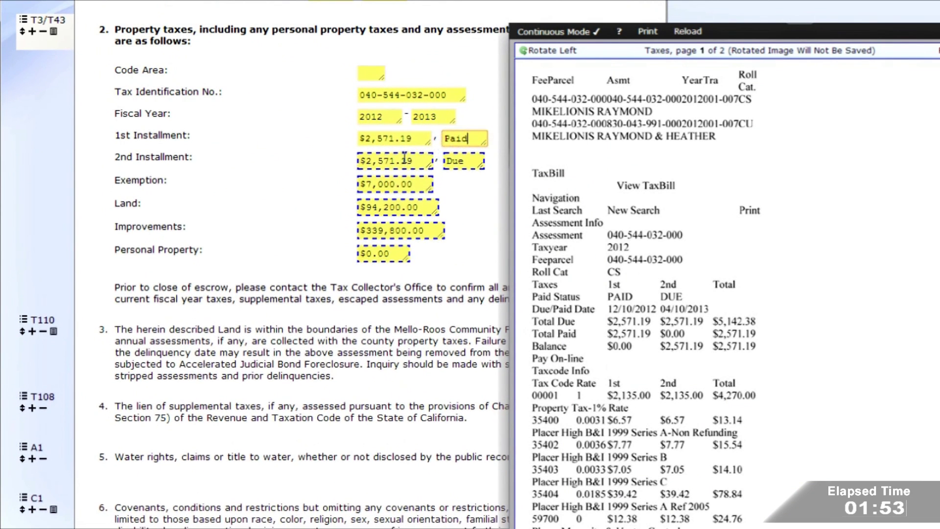
key(Tab)
key(Tab)
key(Tab)
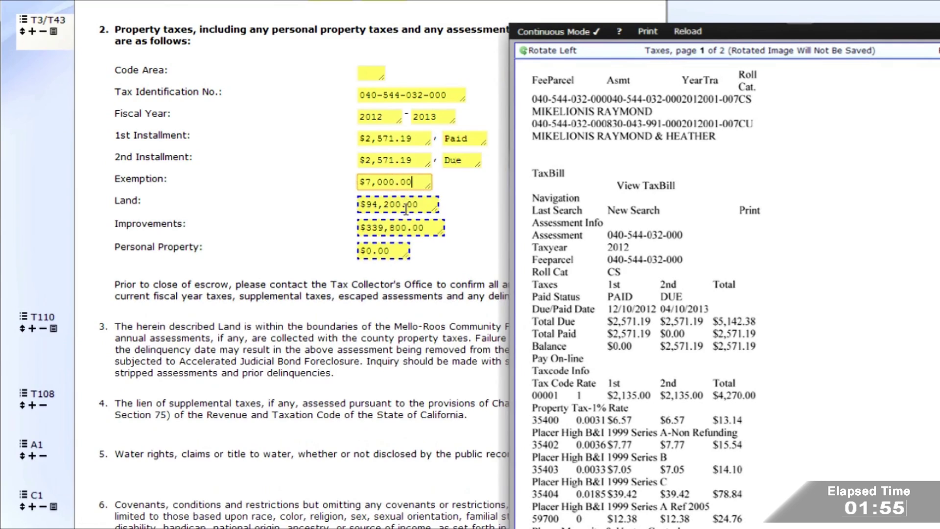
key(Tab)
key(Tab)
key(Tab)
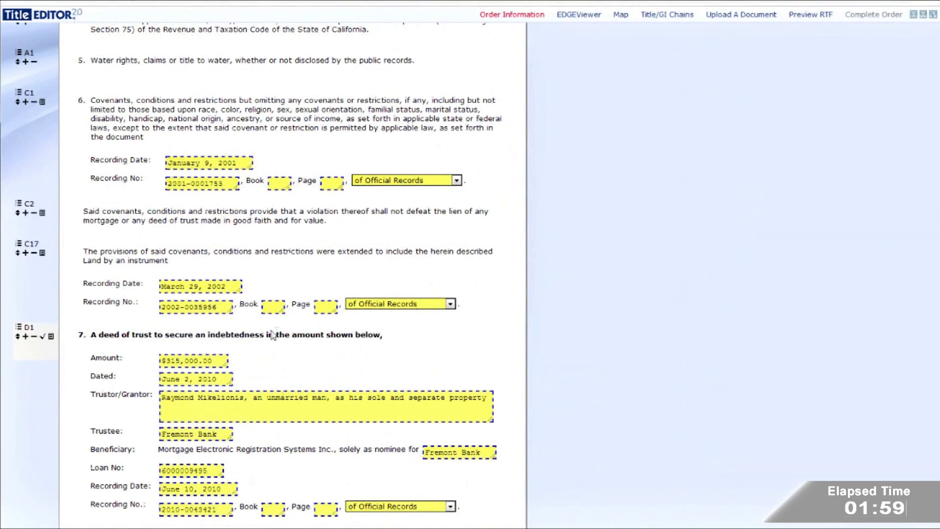
key(Tab)
key(Tab)
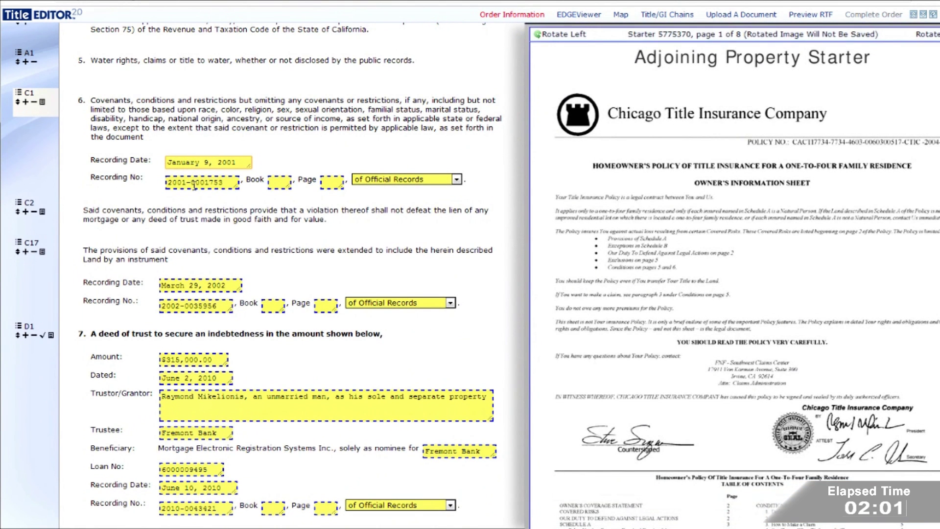
click(194, 183)
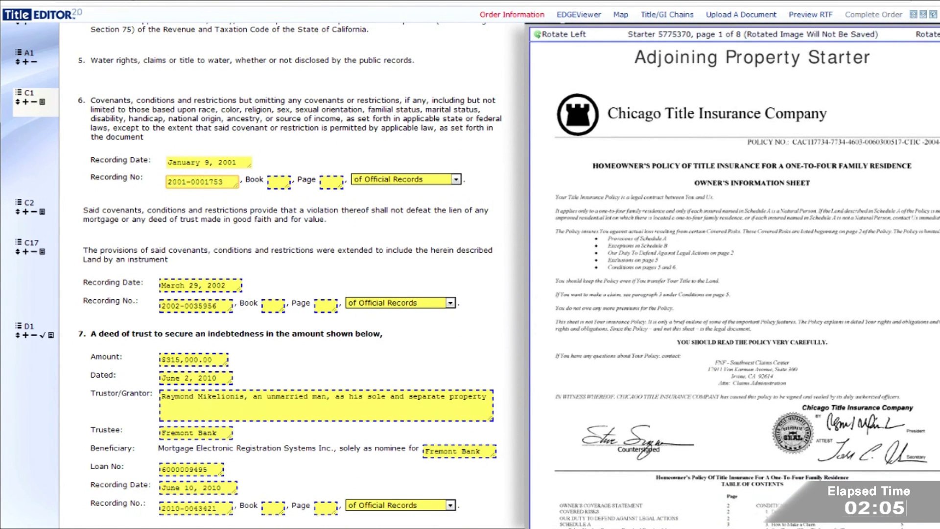
click(566, 29)
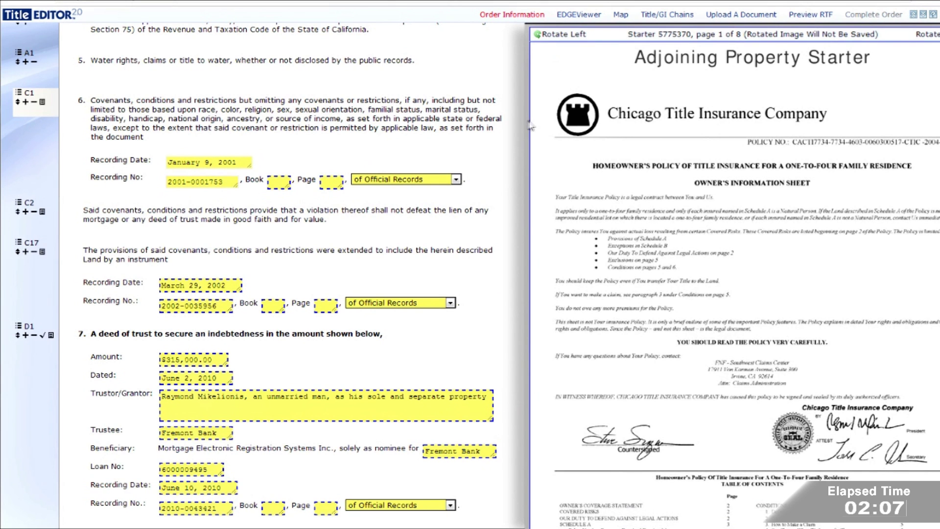
scroll(552, 166, down, 1)
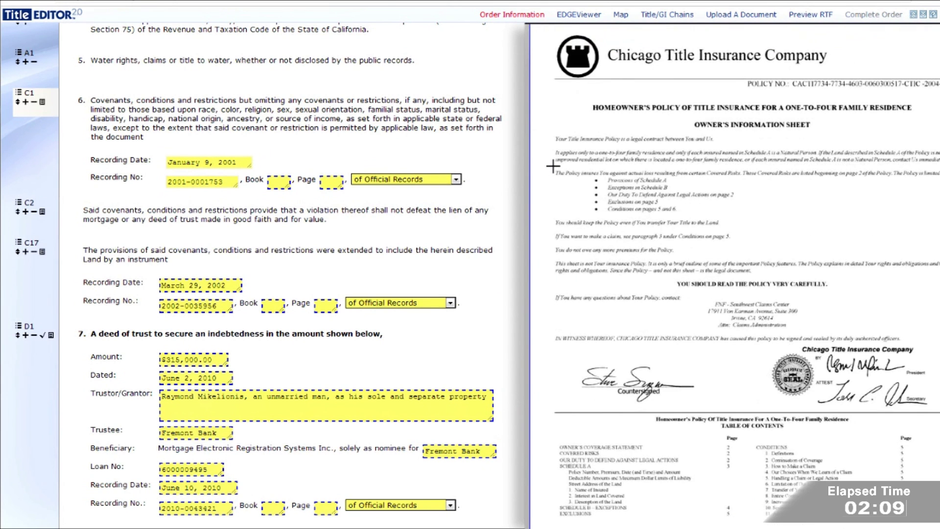
scroll(553, 166, down, 4)
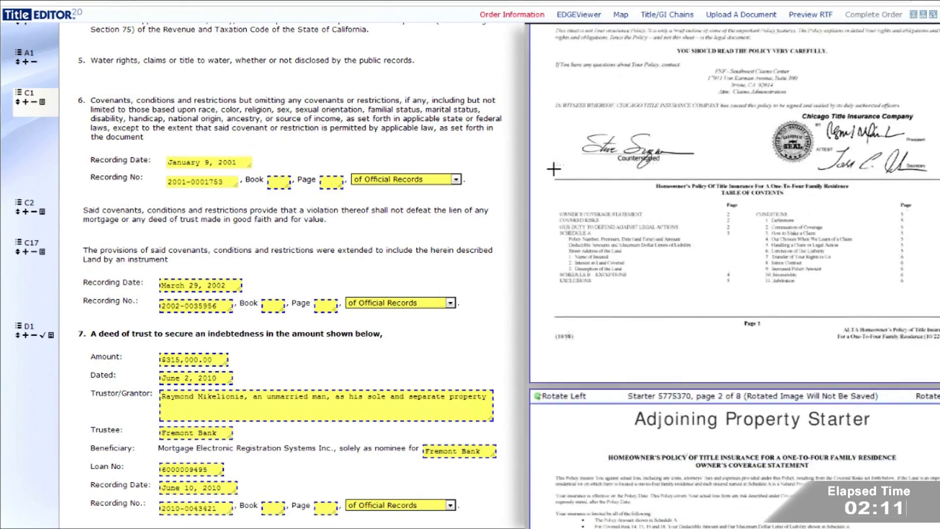
scroll(554, 169, down, 5)
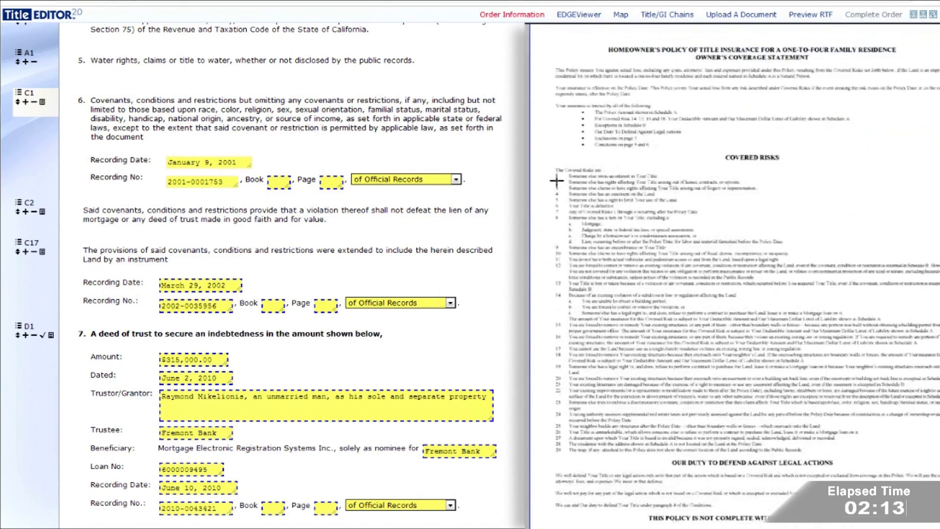
scroll(557, 181, down, 12)
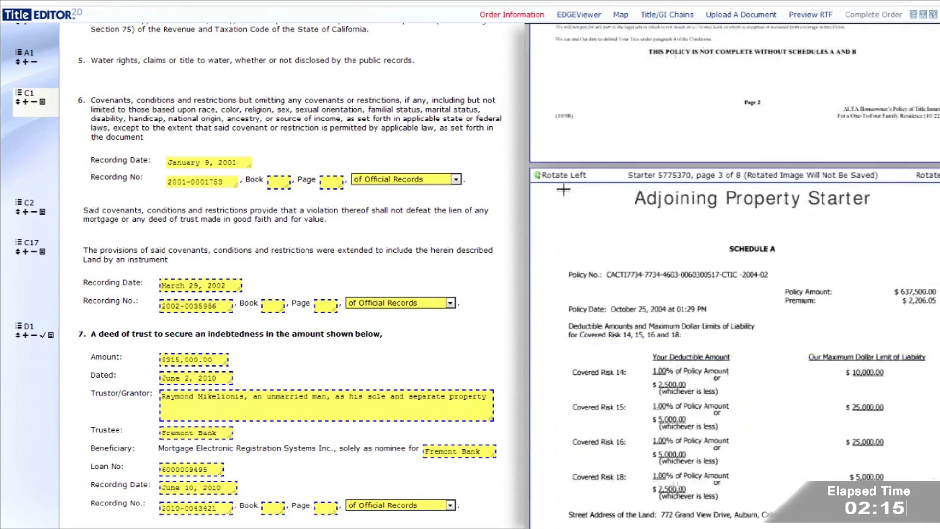
scroll(563, 190, down, 10)
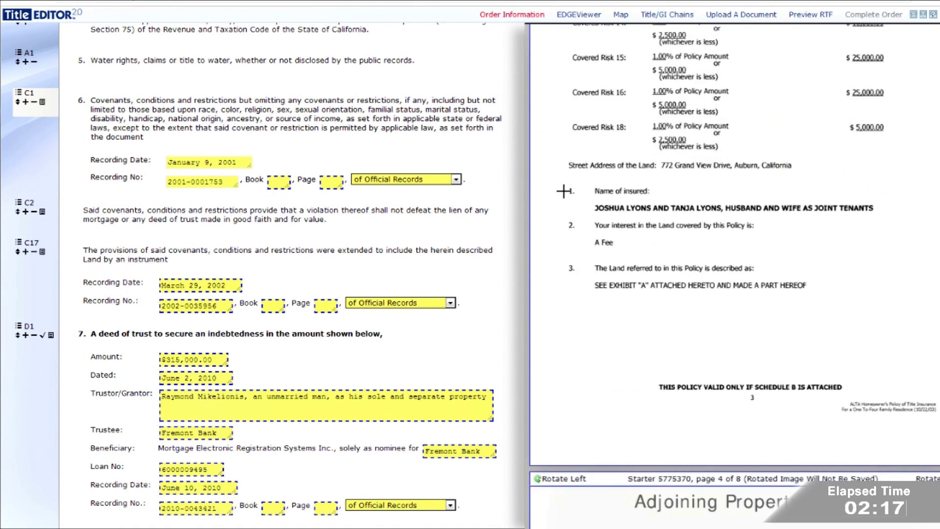
scroll(563, 191, down, 10)
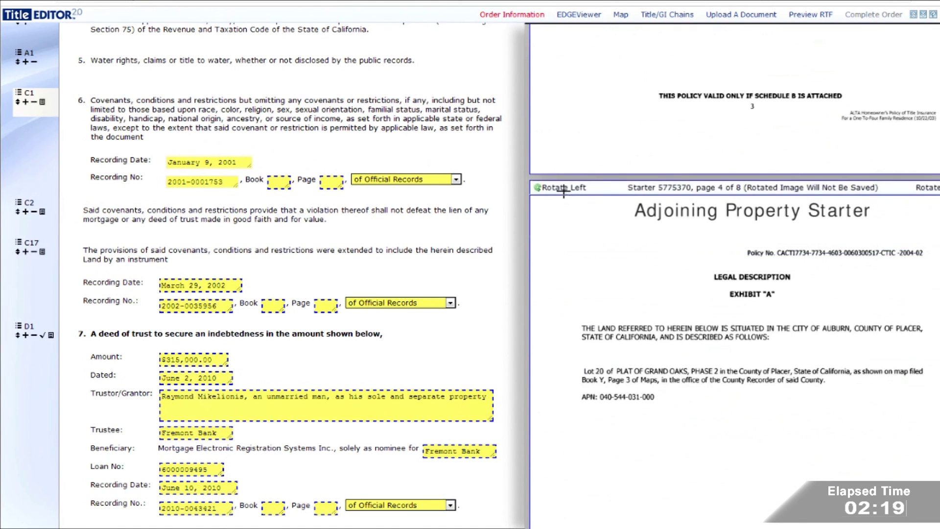
scroll(564, 192, down, 5)
scroll(563, 193, down, 8)
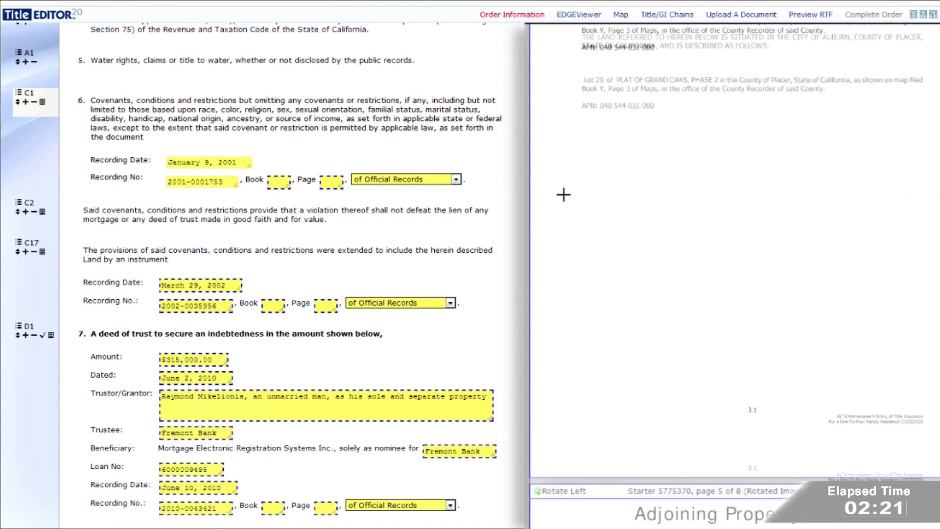
click(275, 183)
click(327, 184)
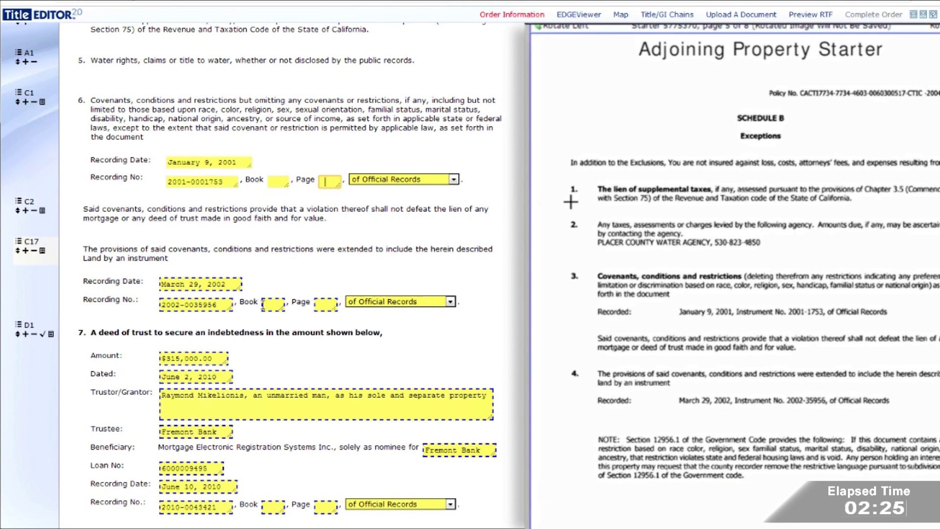
click(192, 284)
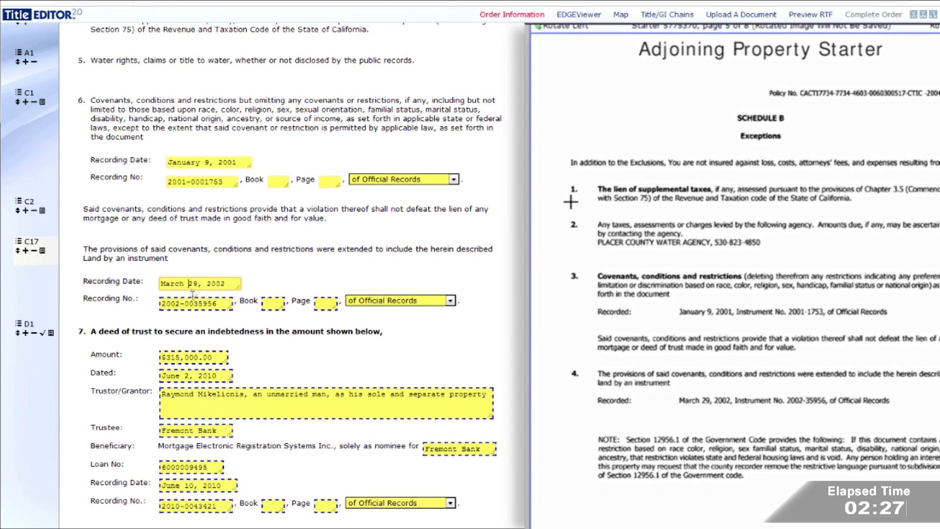
click(274, 304)
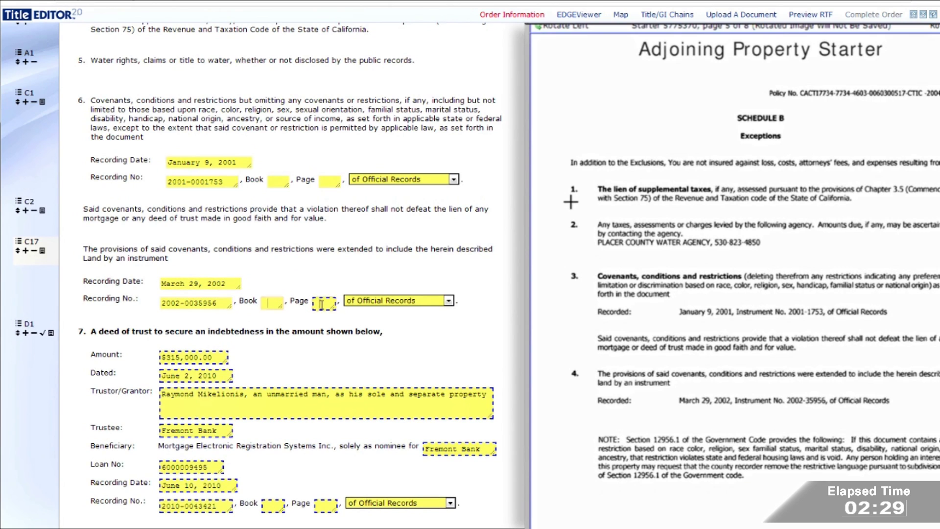
- Verify the $315,000.00 trust deed amount, June 2, 2010 date and trustor vesting wording
scroll(191, 294, down, 3)
click(191, 240)
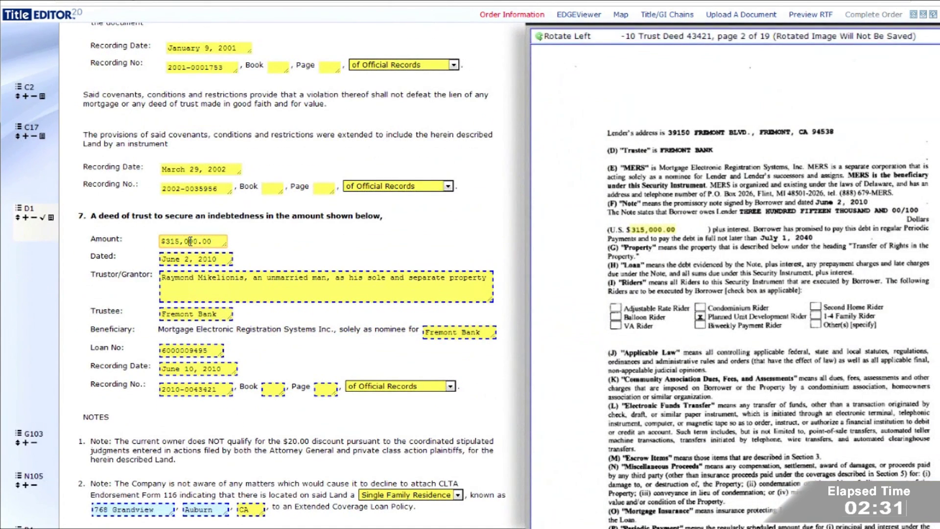
click(185, 260)
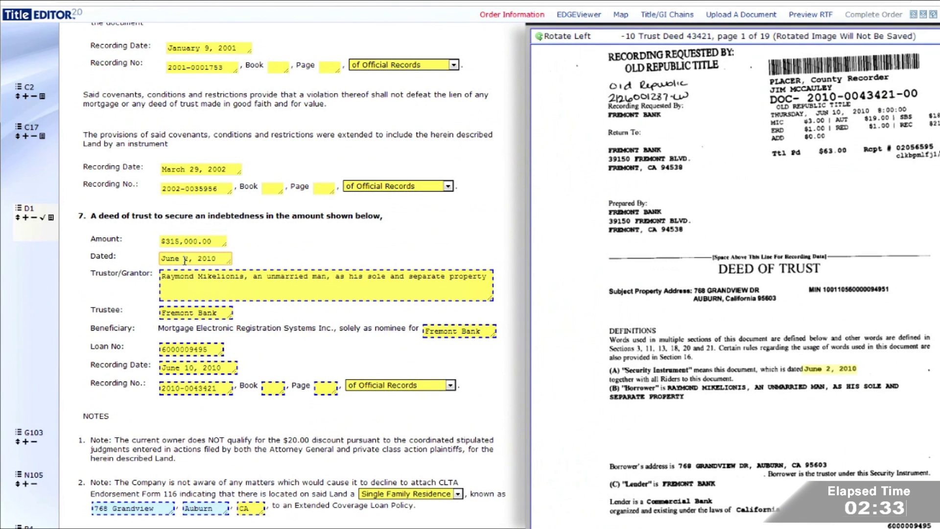
click(185, 281)
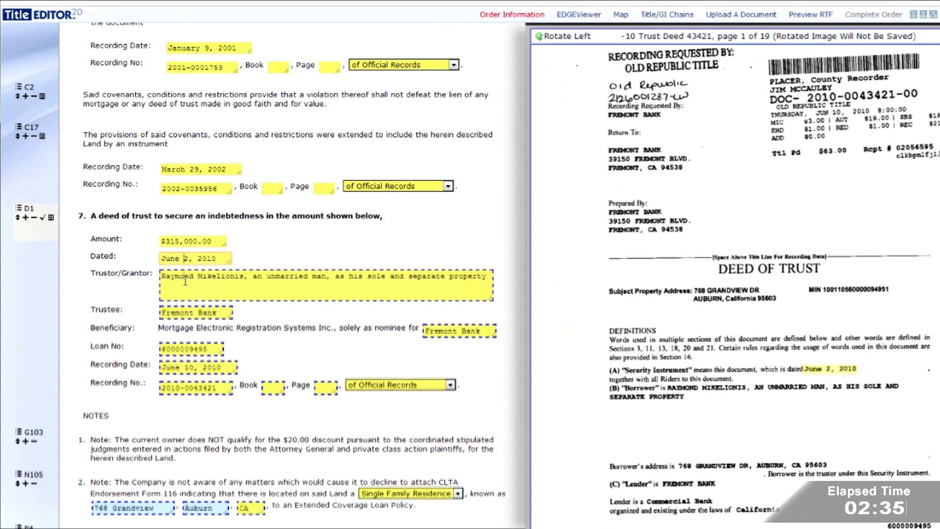
click(179, 313)
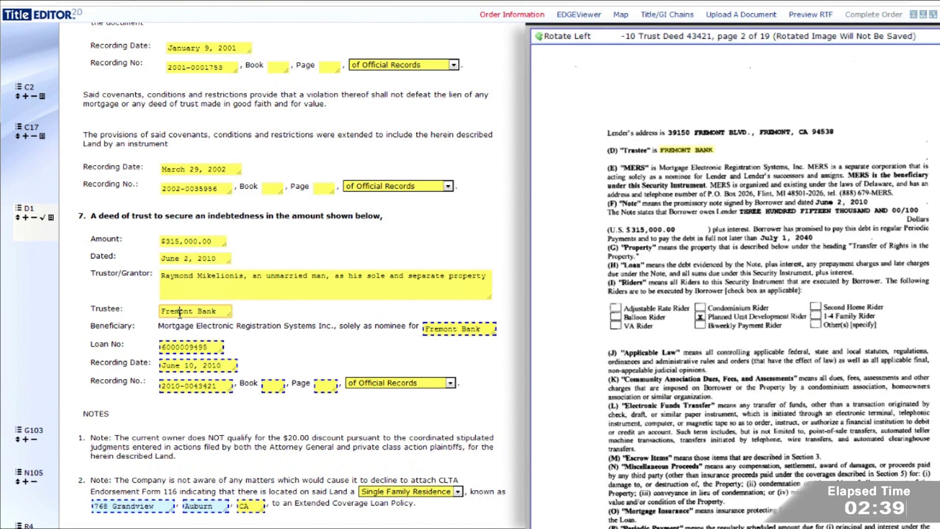
click(453, 327)
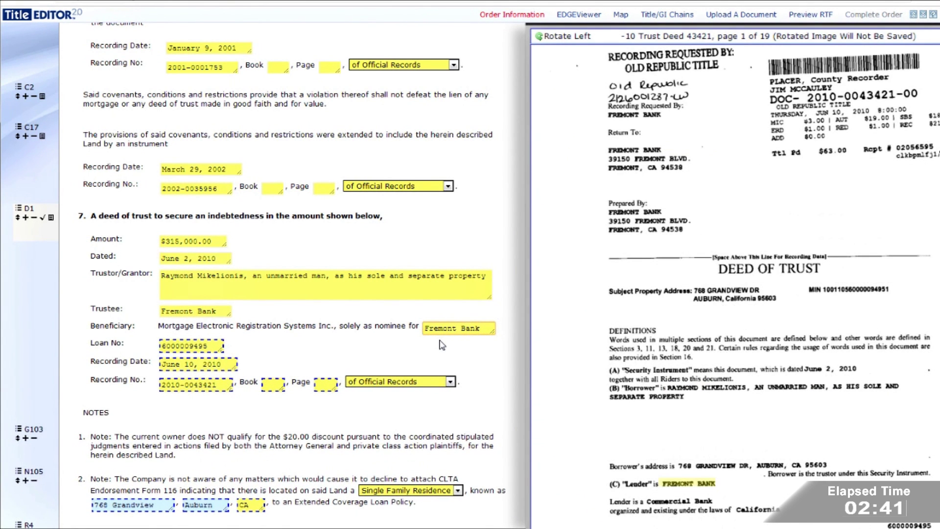
click(195, 345)
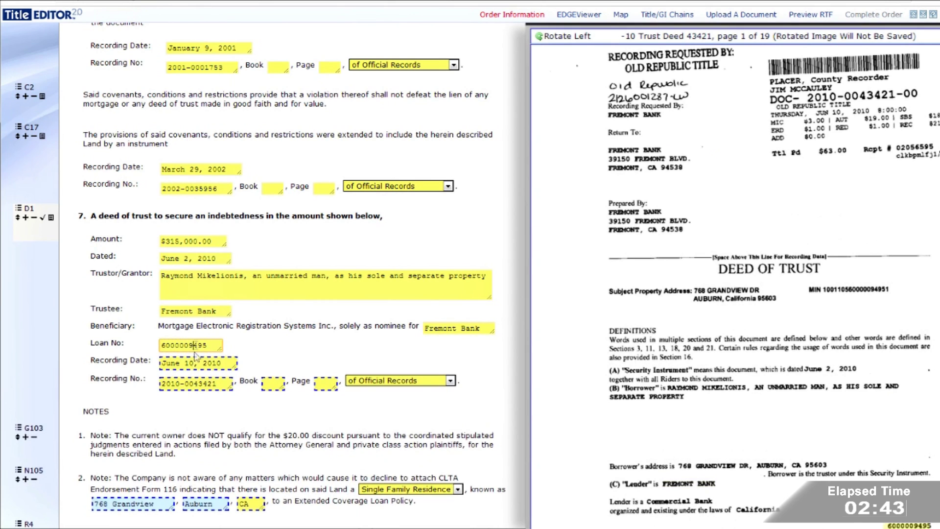
click(194, 363)
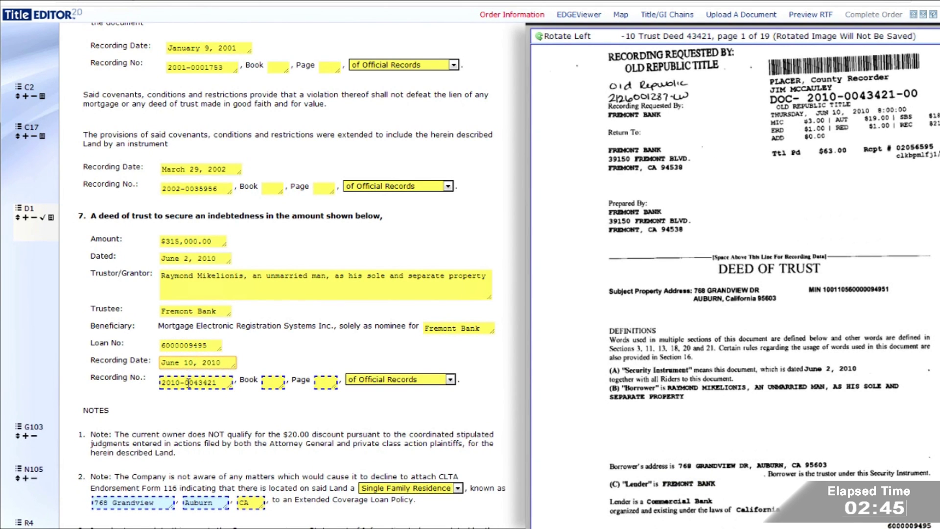
click(189, 382)
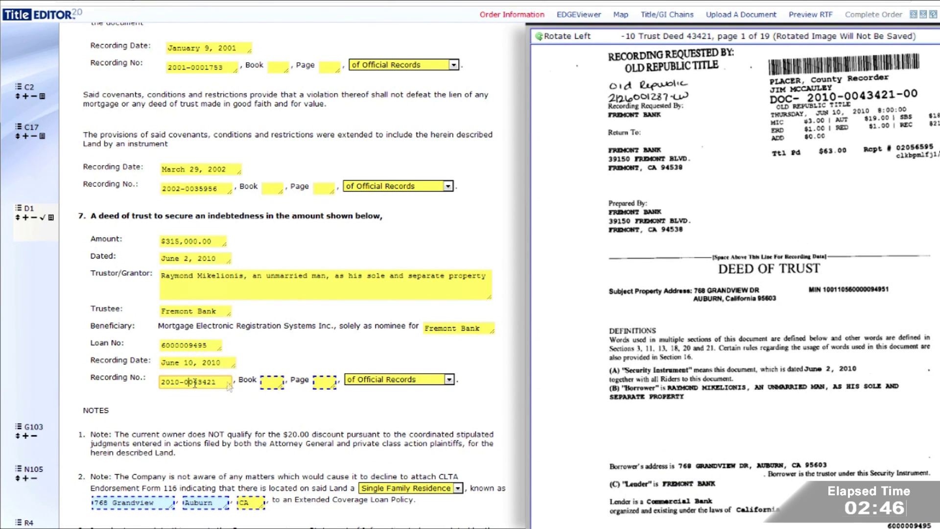
click(269, 381)
click(324, 382)
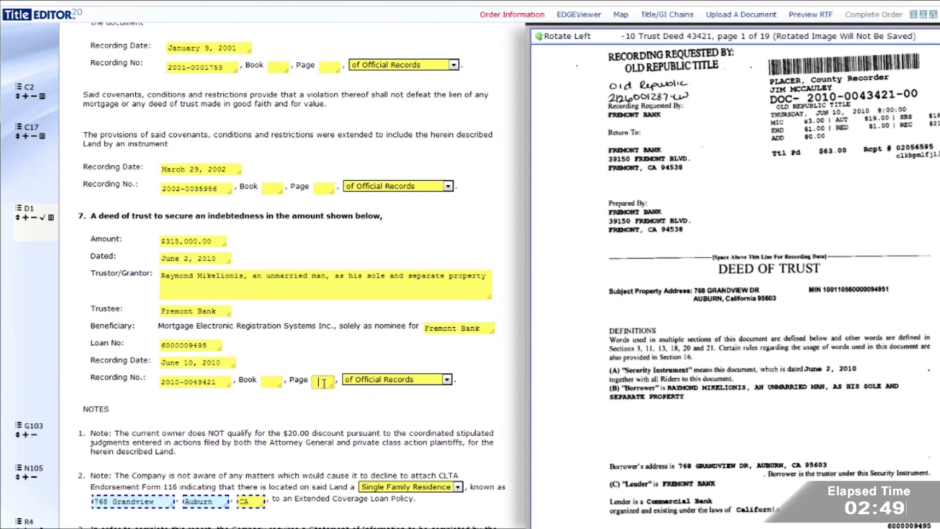
scroll(321, 387, down, 5)
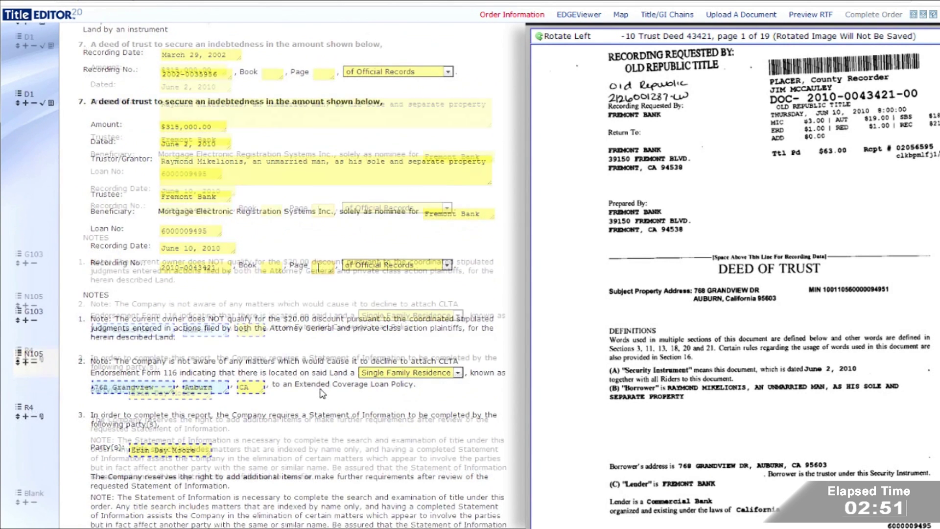
click(130, 330)
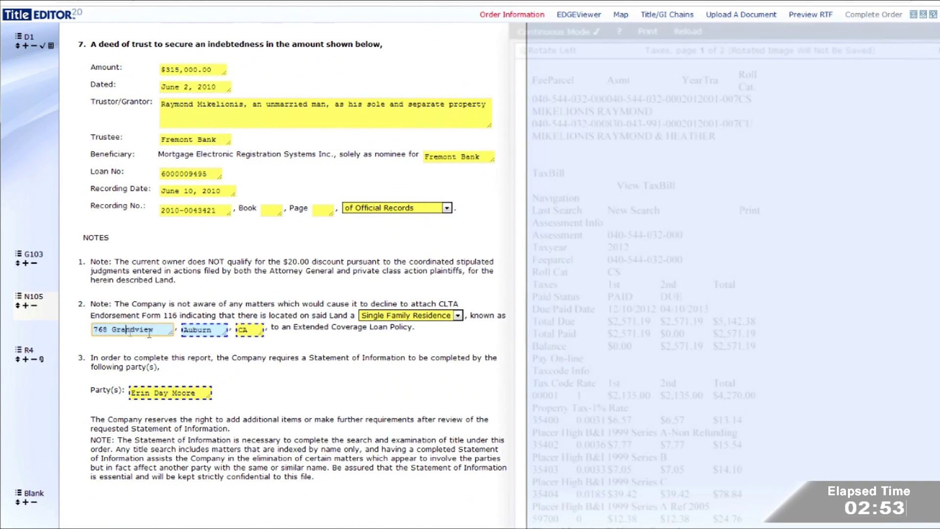
- Verify the address state, the Statement of Information party and the wire-instructions escrow number
click(244, 330)
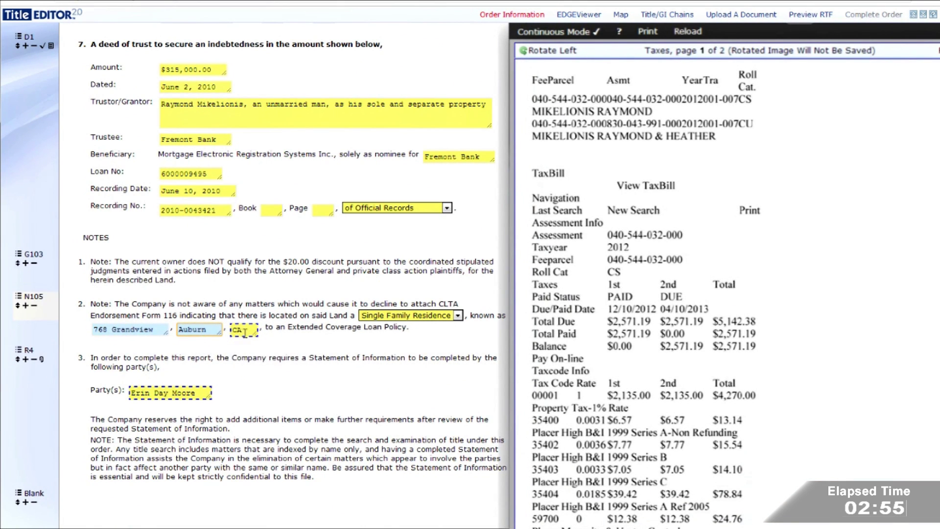
click(166, 391)
scroll(166, 392, down, 7)
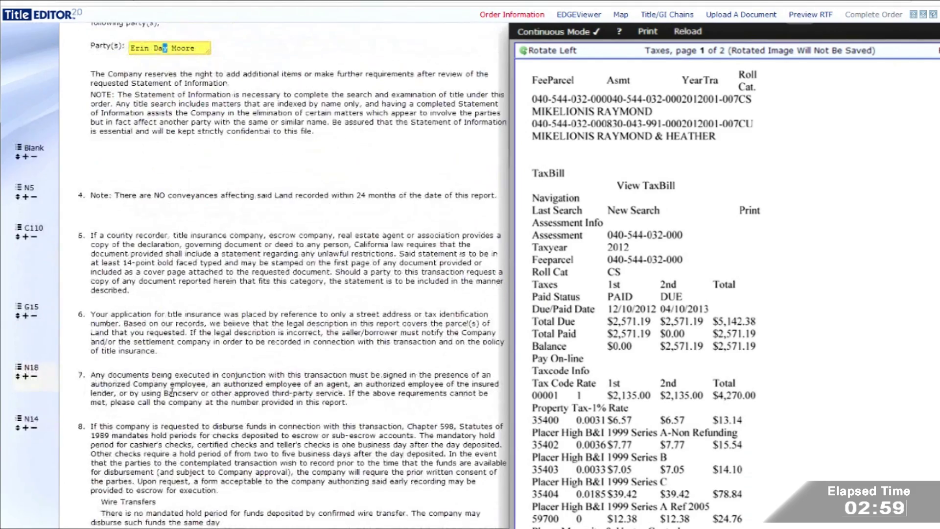
scroll(171, 392, down, 5)
click(196, 410)
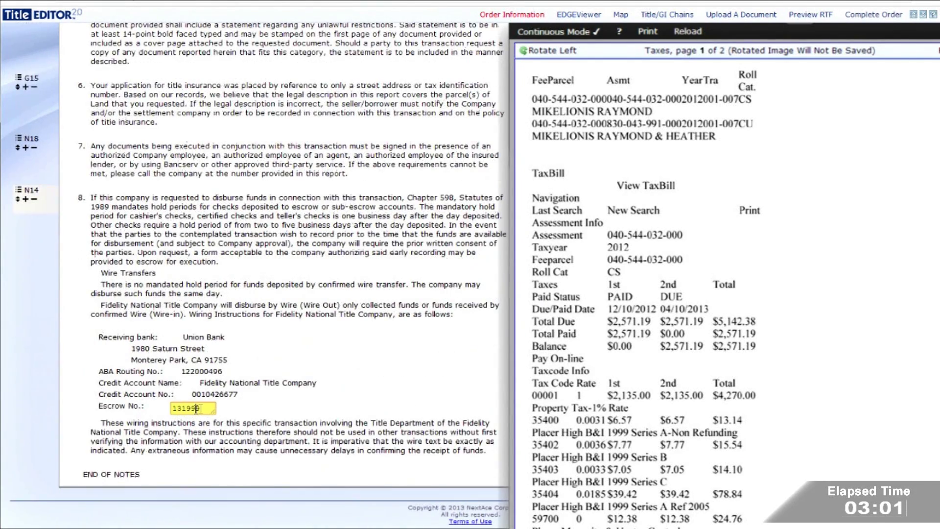
scroll(229, 396, up, 15)
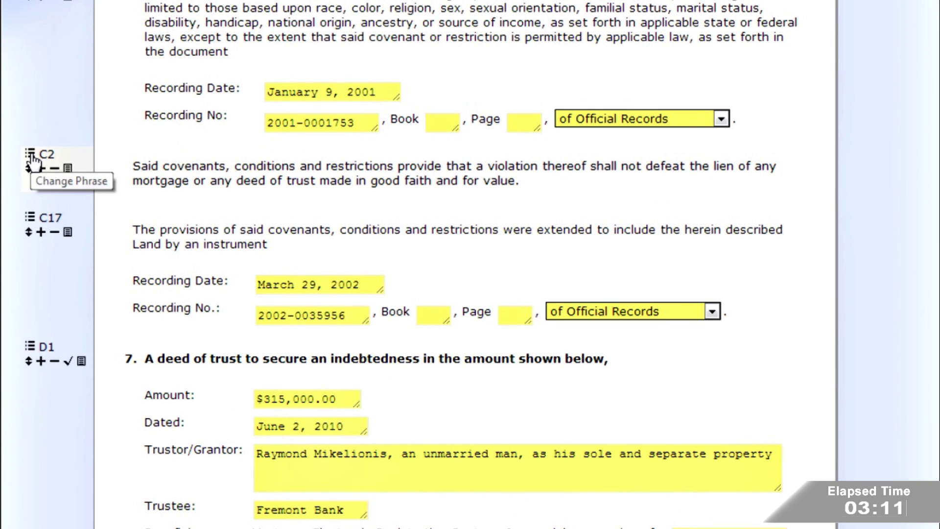
- Keep the C2 clause as CCR - Good Faith, then move the covenants exception up to item 5
click(30, 156)
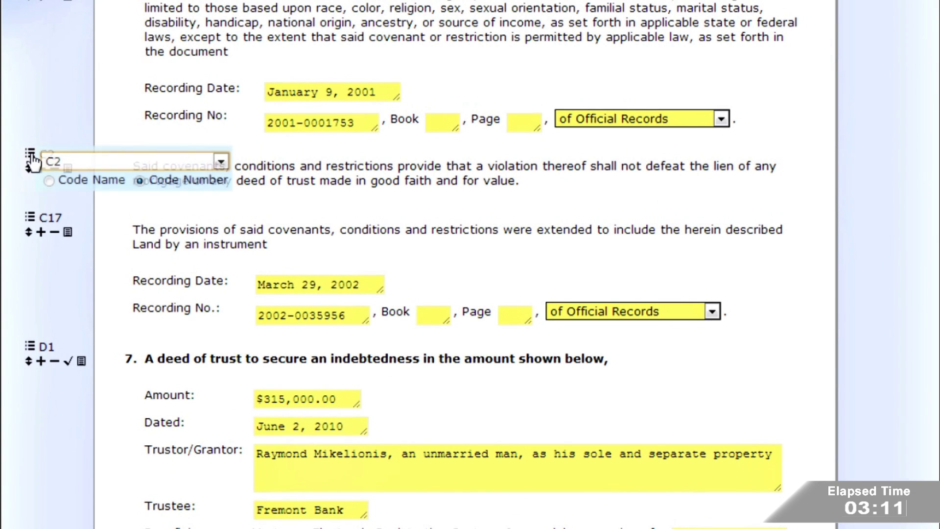
click(50, 181)
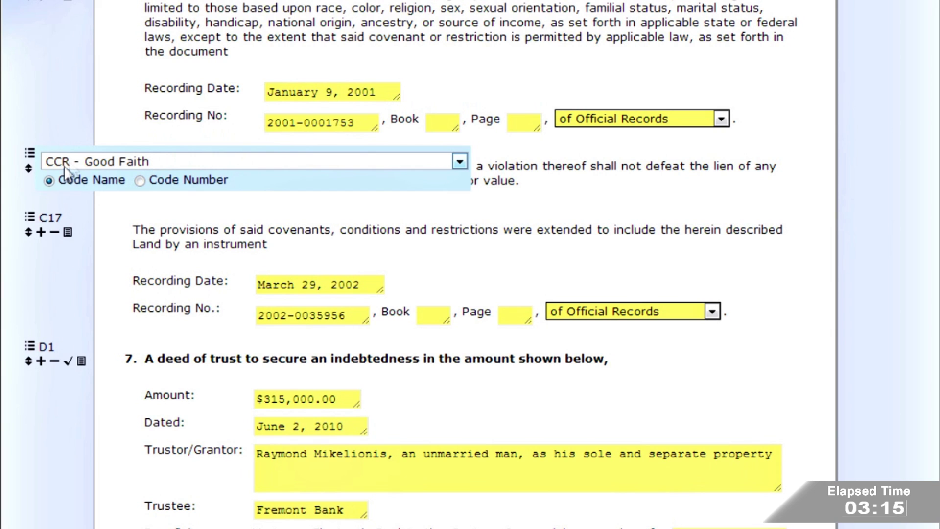
click(70, 165)
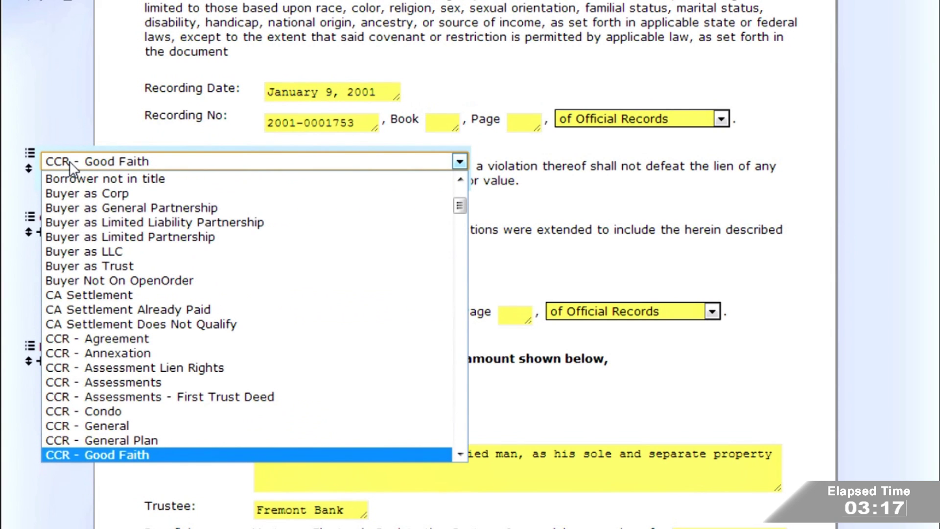
click(70, 164)
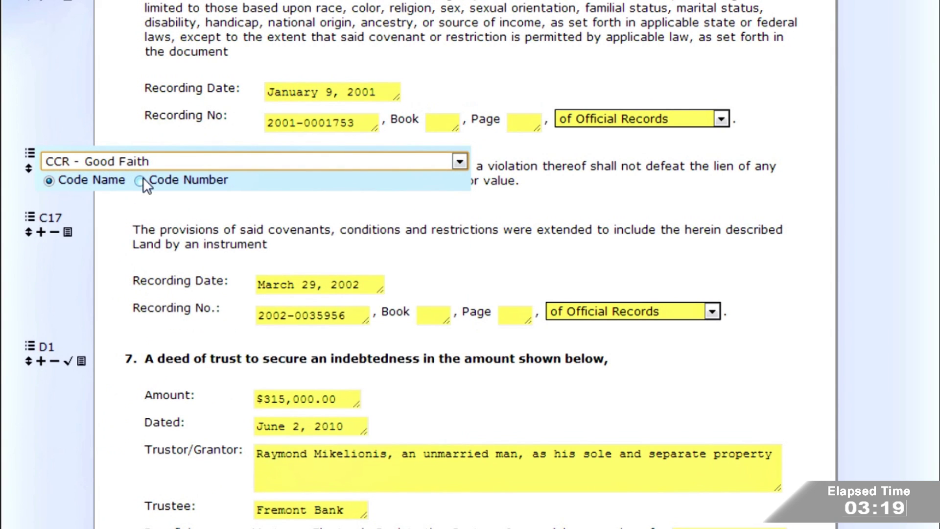
click(143, 178)
click(140, 166)
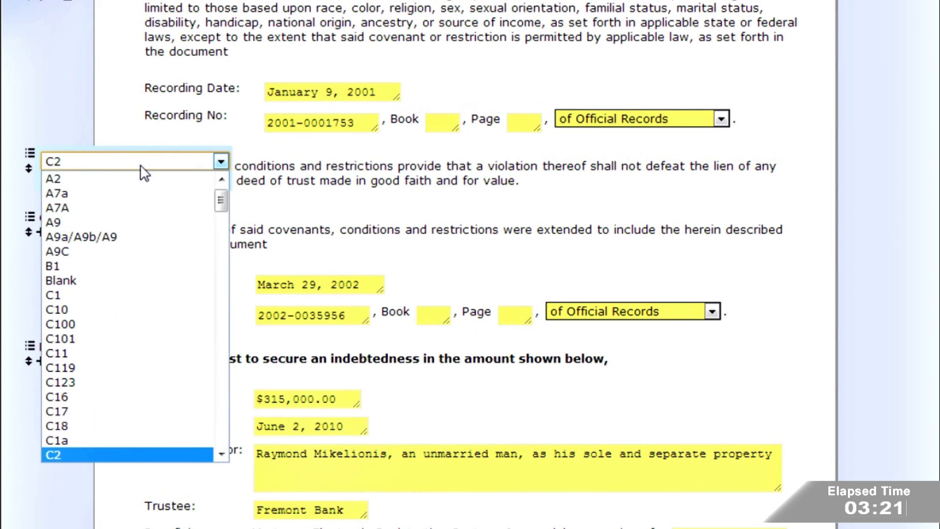
click(140, 164)
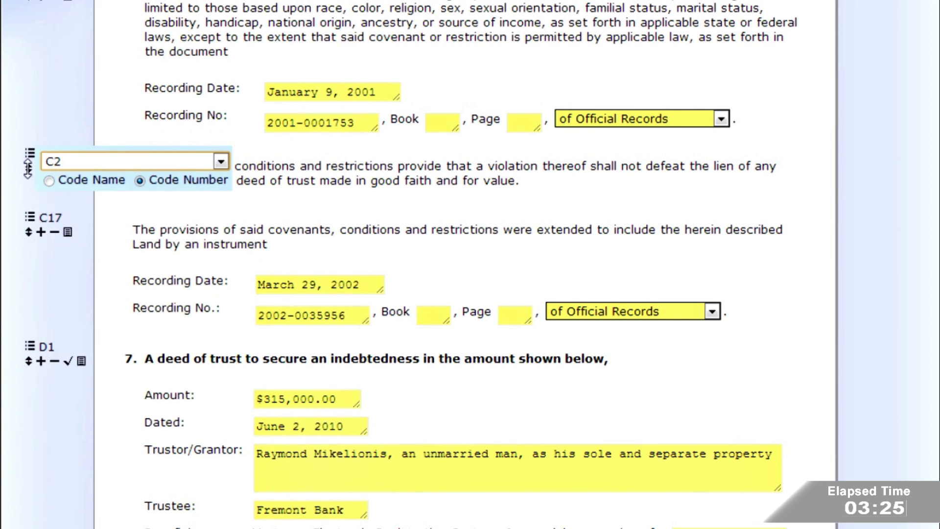
drag(28, 169, 29, 127)
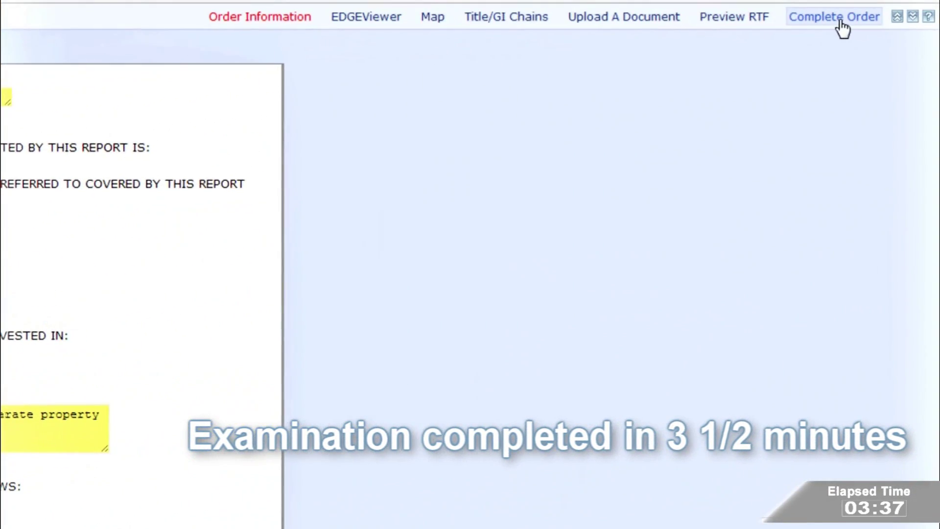
- Complete the order so Title Editor saves the finished title commitment report
click(841, 22)
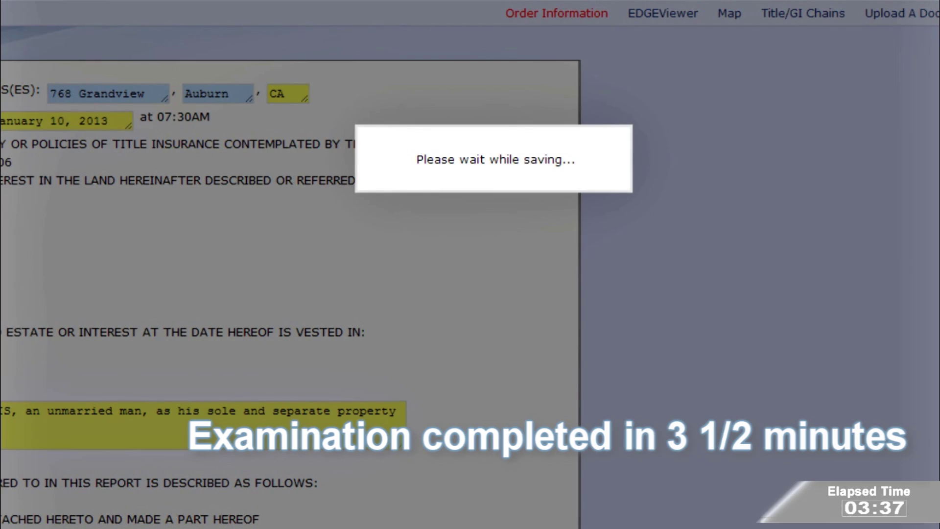